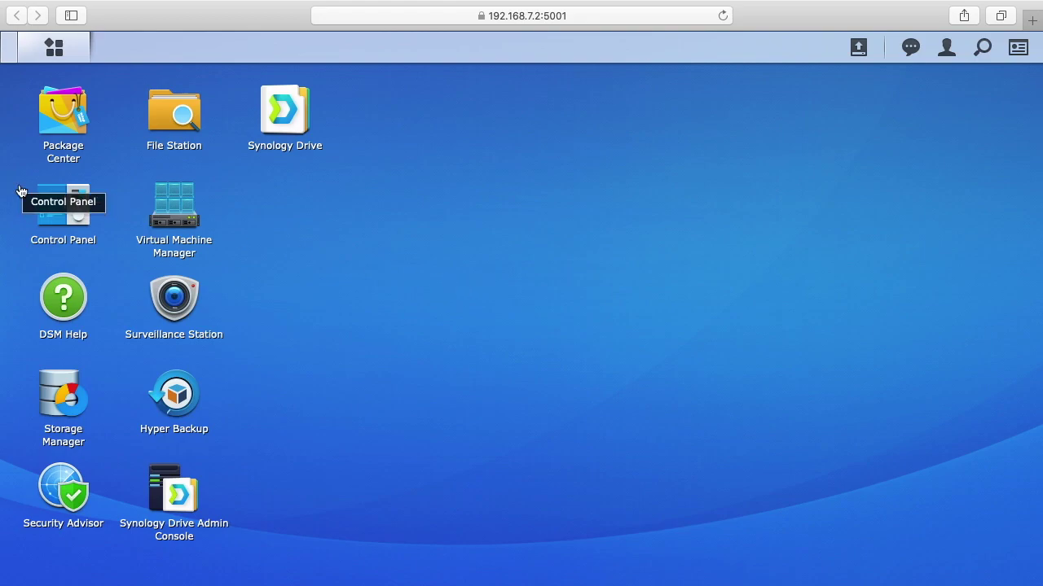
# Step: Start creating a shared folder named EncryptedFolder on Volume 1 from the Control Panel's shared folder settings
pyautogui.click(78, 206)
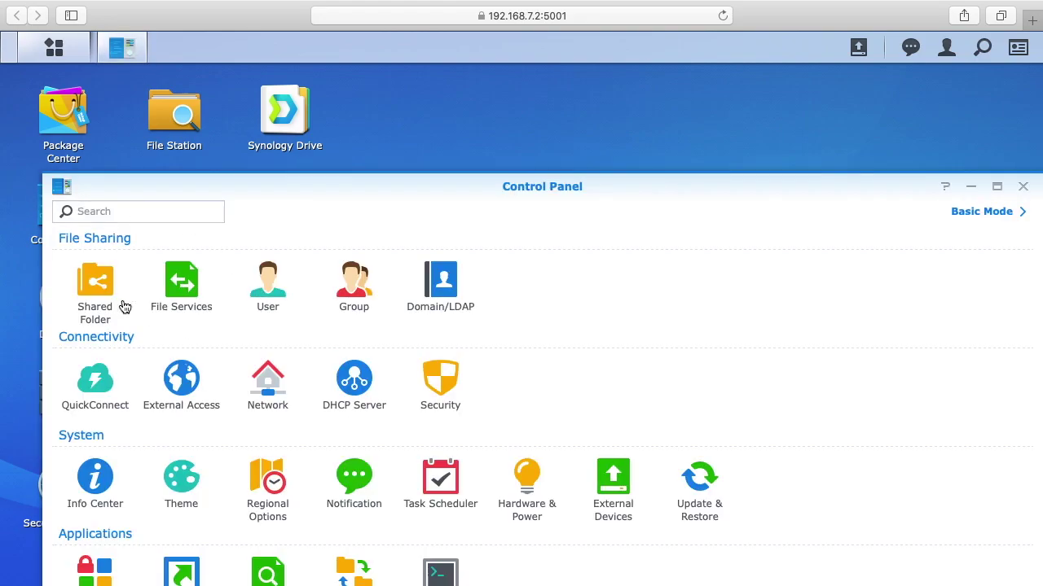
pyautogui.click(95, 287)
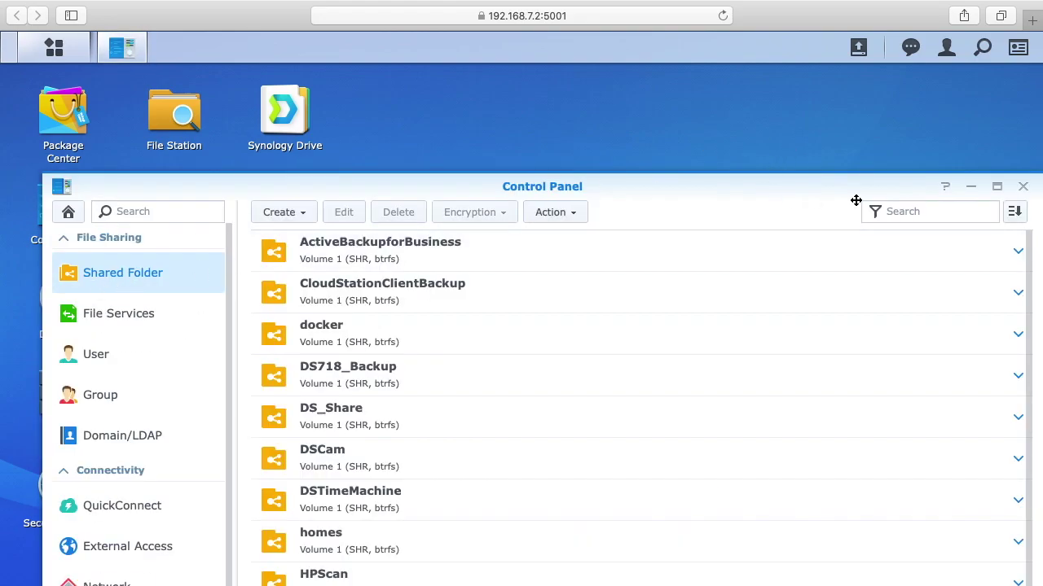
pyautogui.click(996, 187)
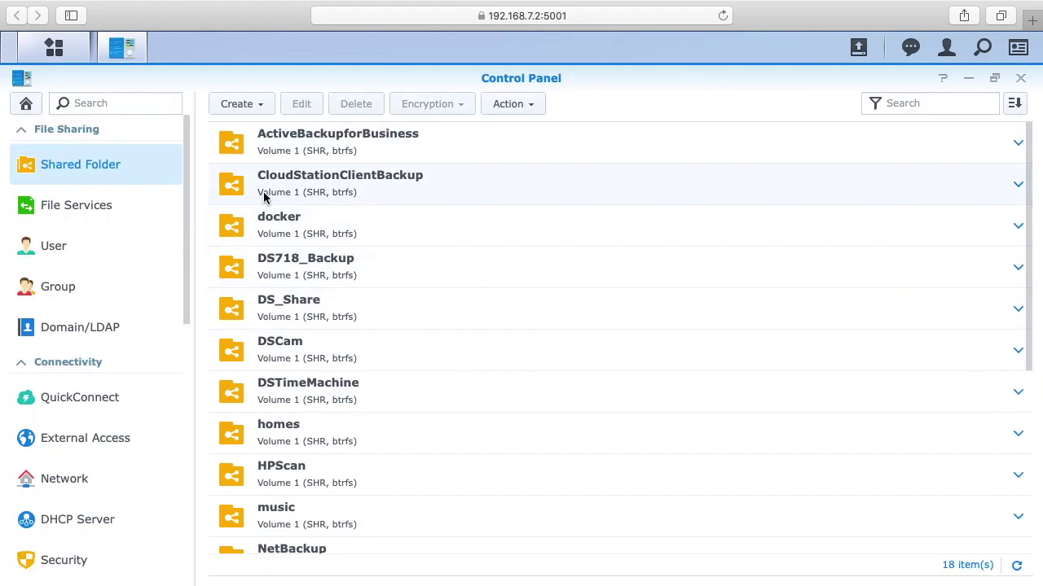
pyautogui.click(255, 104)
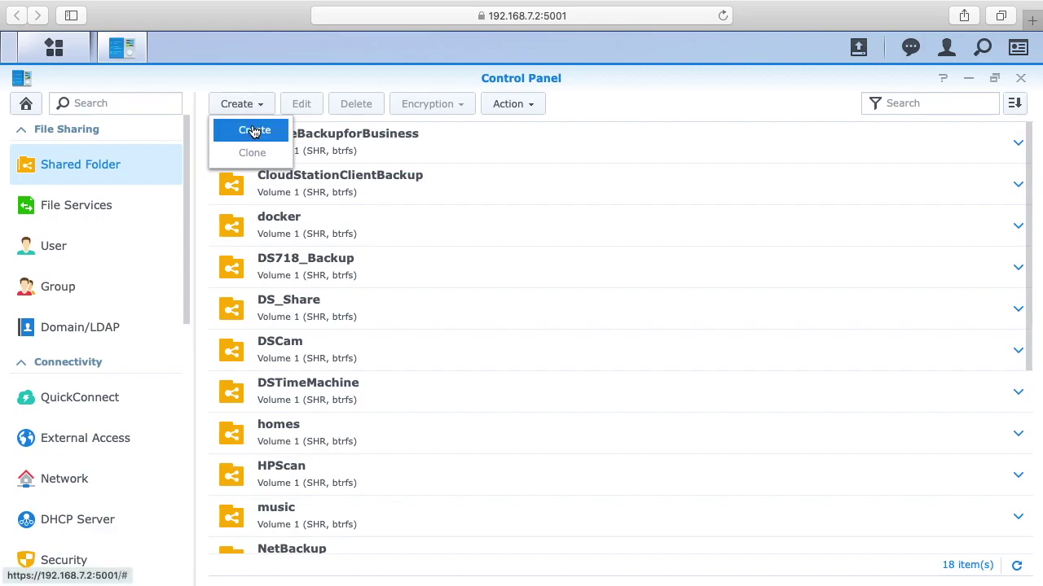
pyautogui.click(250, 130)
pyautogui.click(417, 240)
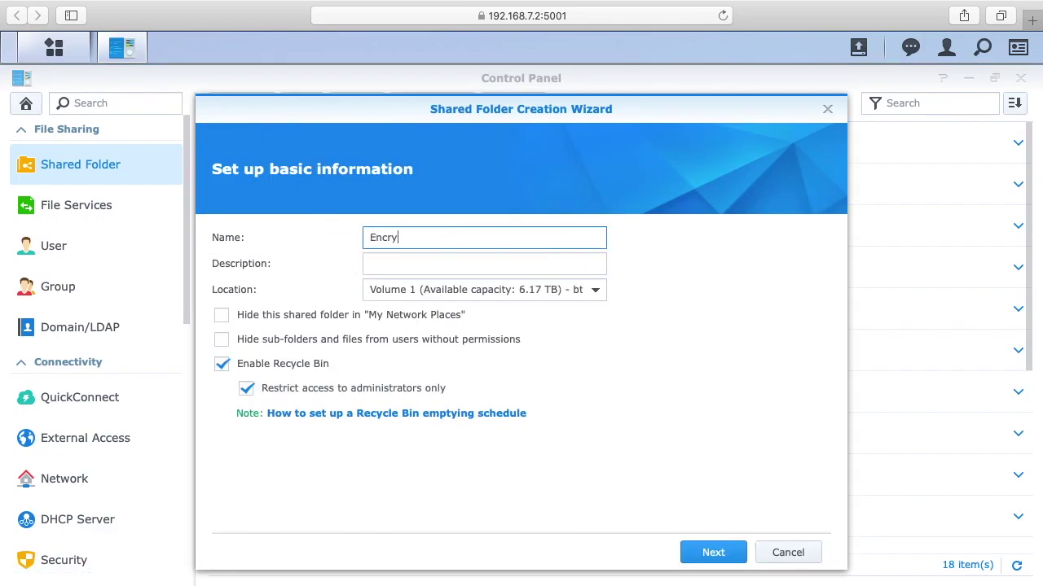
pyautogui.write('EncryptedFolder')
pyautogui.click(712, 553)
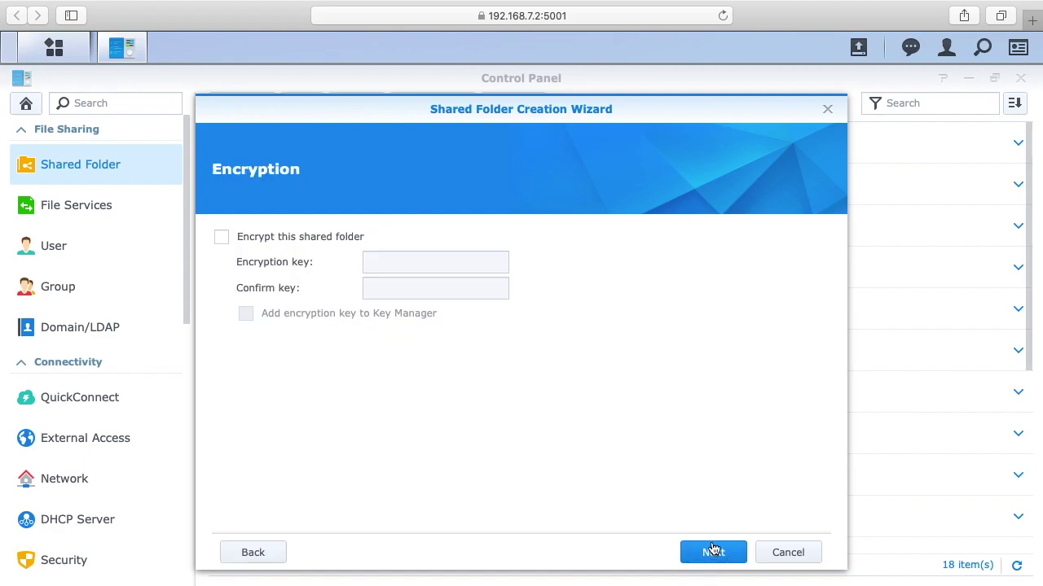
# Step: Encrypt the new shared folder with an encryption key, confirm the key, and apply the folder settings
pyautogui.click(220, 238)
pyautogui.click(458, 264)
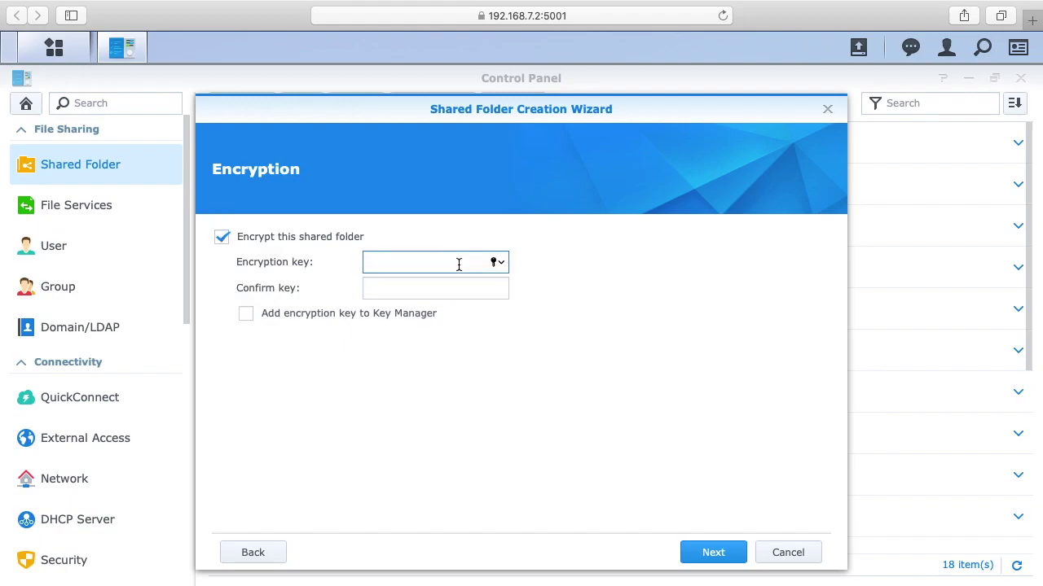
pyautogui.write('••••••••')
pyautogui.press('Tab')
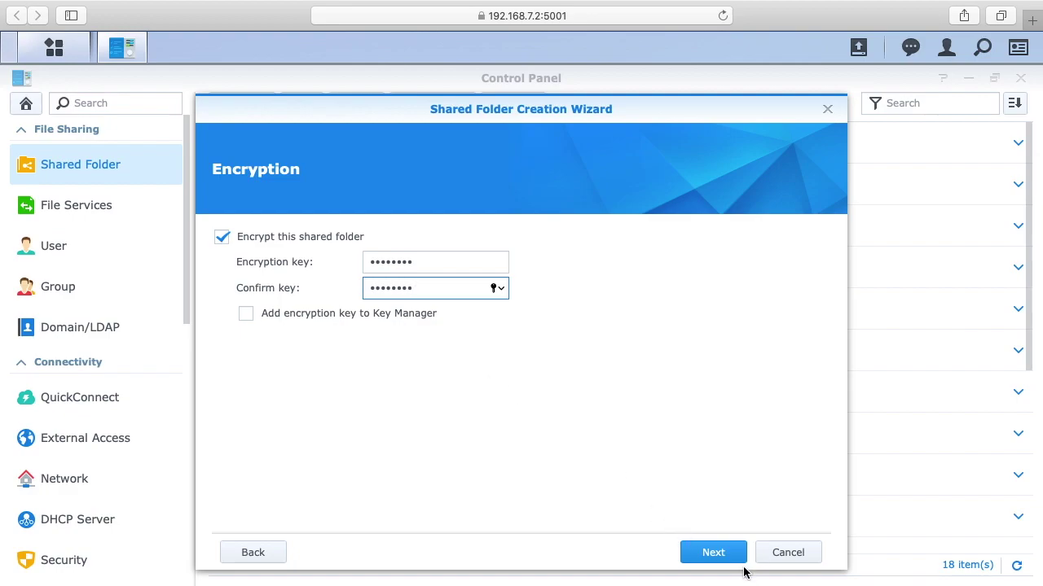
pyautogui.click(714, 552)
pyautogui.click(713, 552)
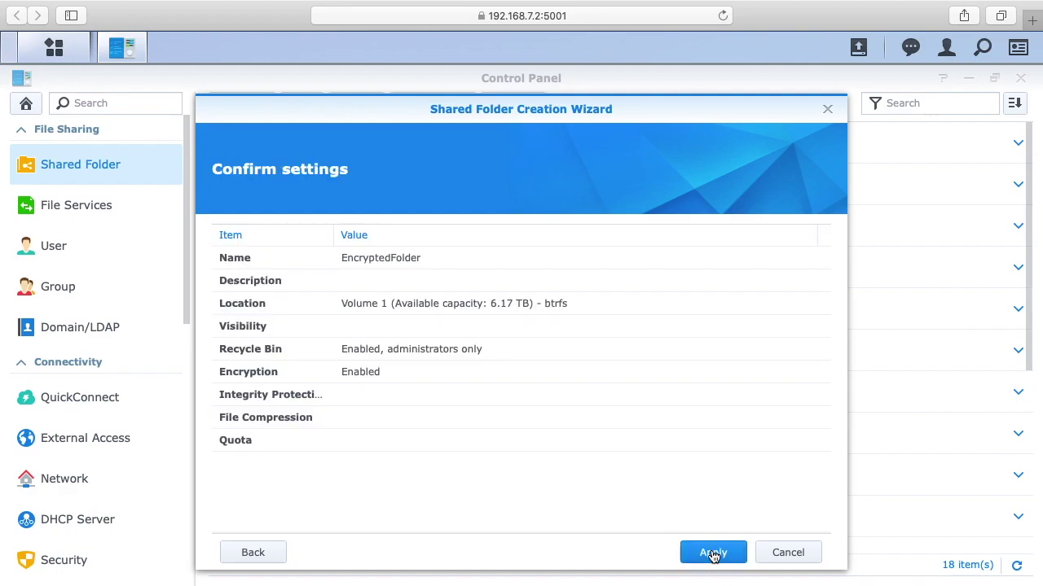
pyautogui.click(721, 554)
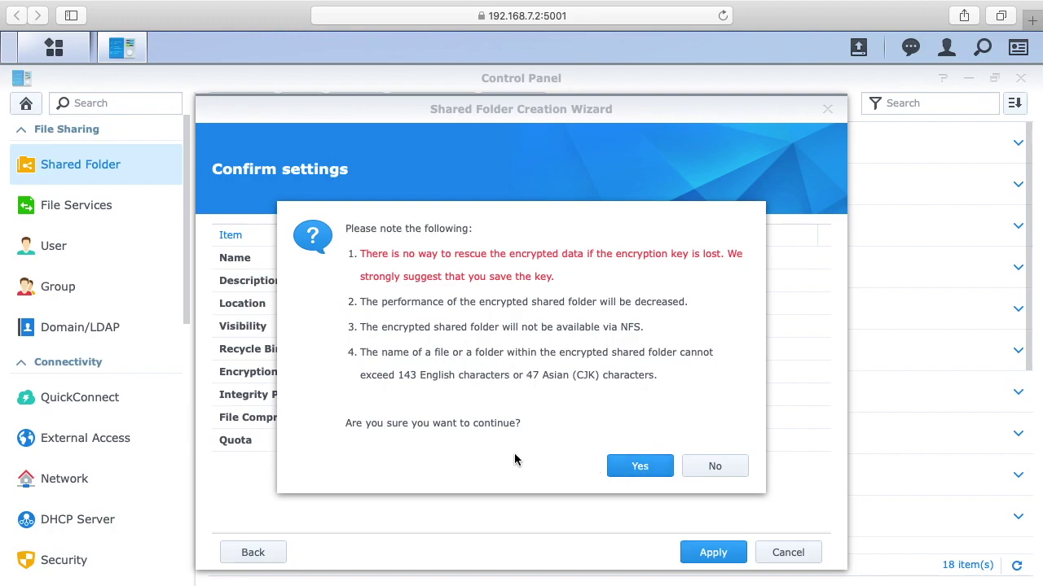
pyautogui.click(654, 471)
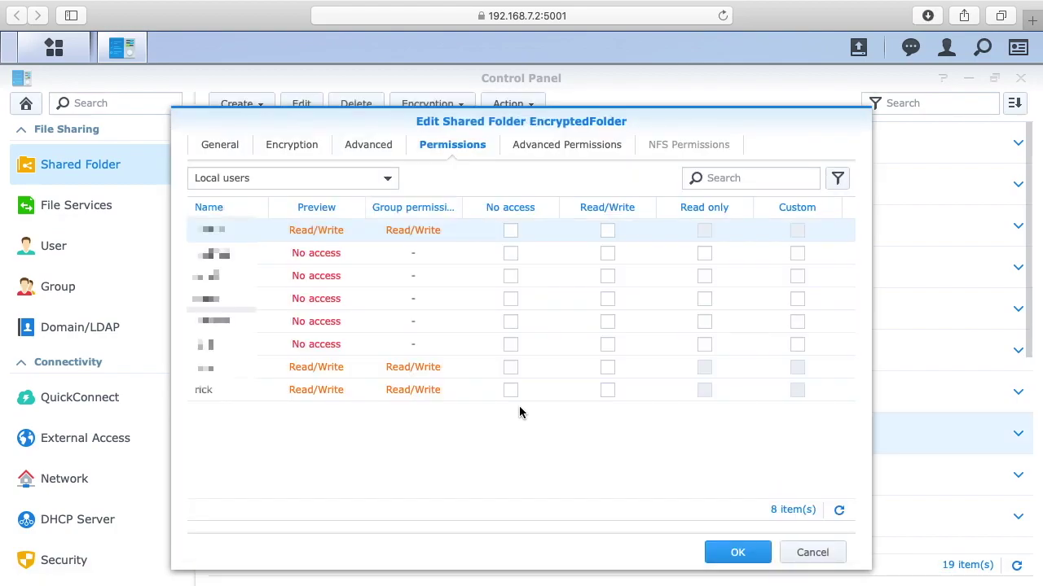
# Step: Grant the last listed local user Read/Write access to EncryptedFolder, and show the downloaded EncryptedFolder.key file in its location
pyautogui.click(607, 391)
pyautogui.click(739, 553)
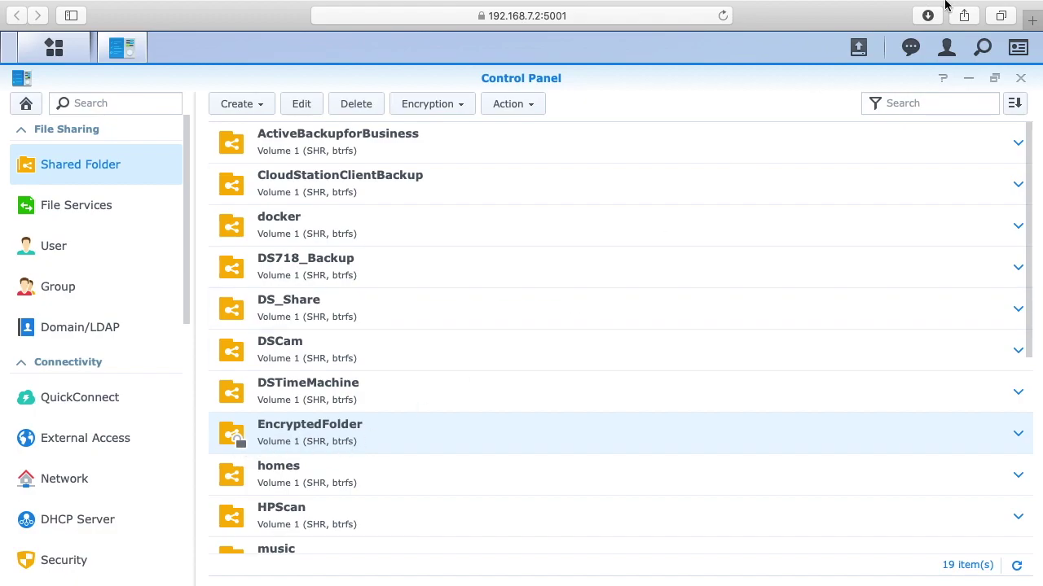
pyautogui.click(929, 34)
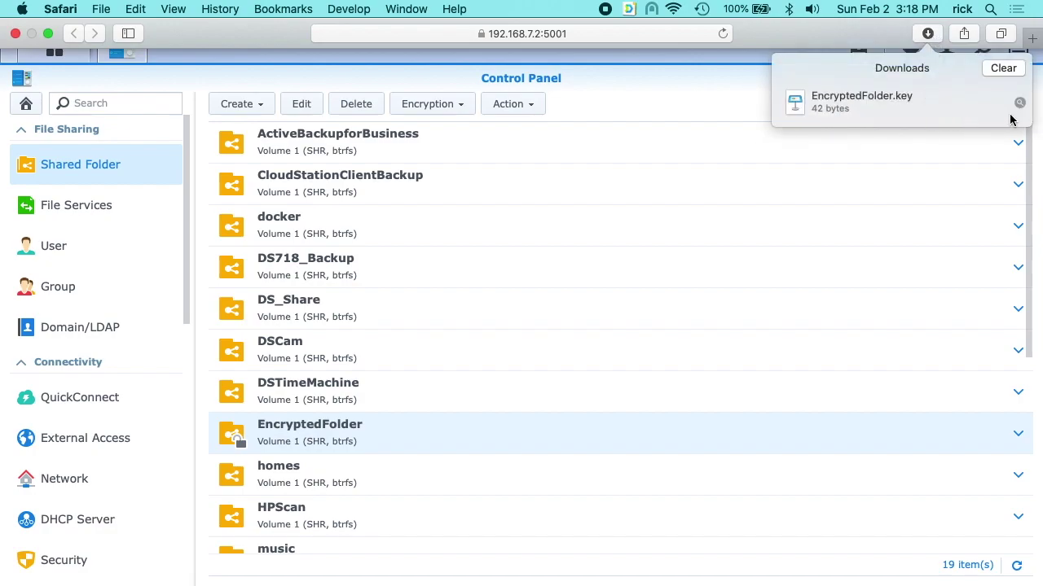
pyautogui.click(1018, 103)
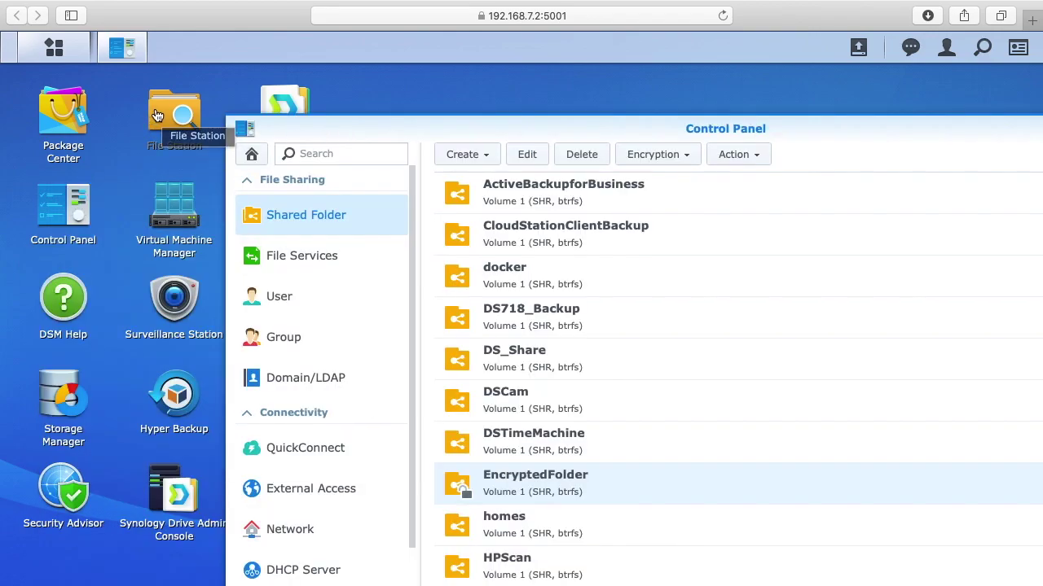
# Step: Upload reflections.jpg from the Mac desktop into EncryptedFolder in File Station, choosing to skip files with the same name
pyautogui.click(155, 109)
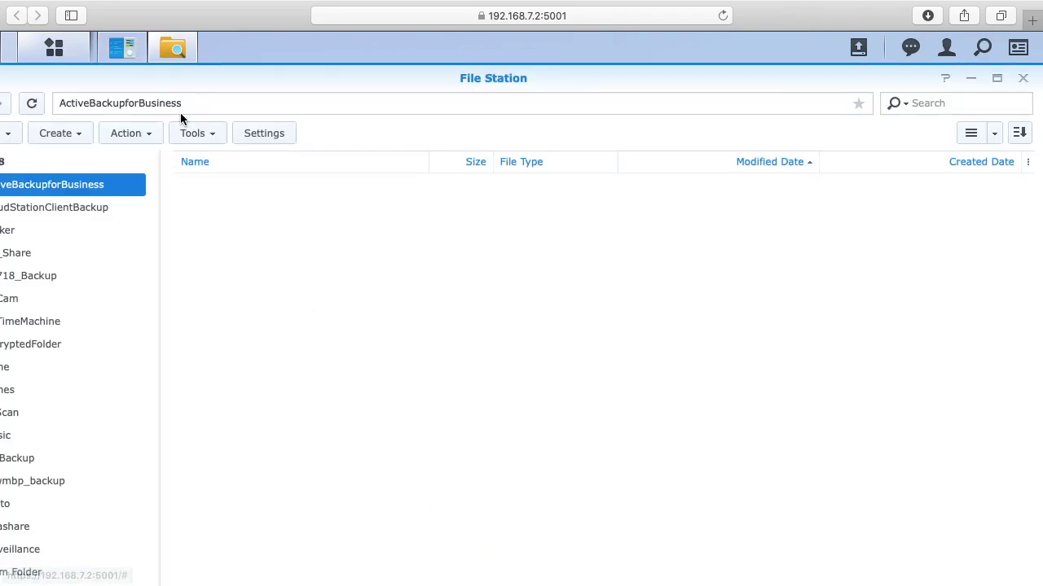
pyautogui.moveTo(230, 84); pyautogui.dragTo(495, 79)
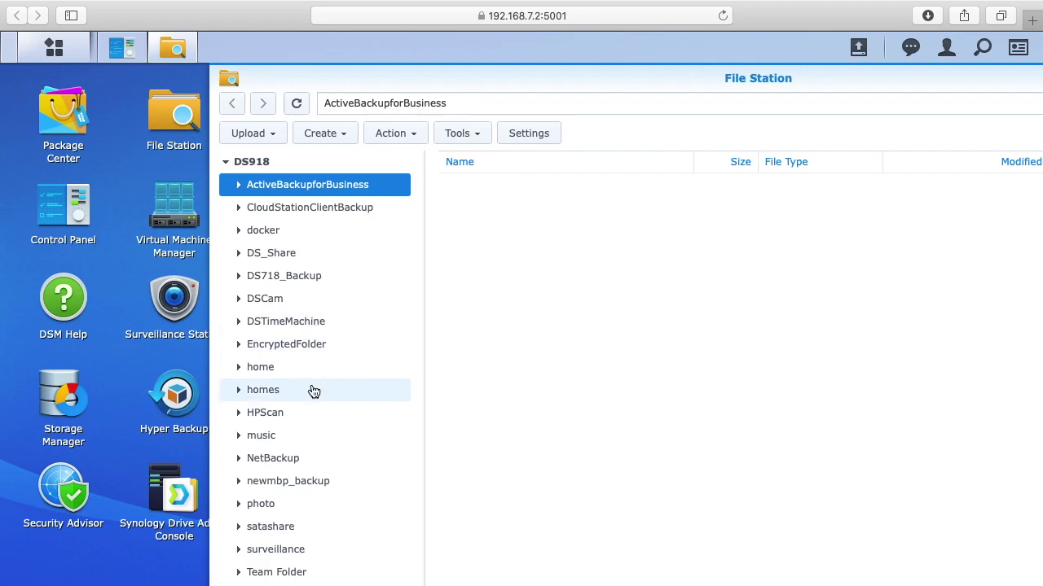
pyautogui.click(305, 345)
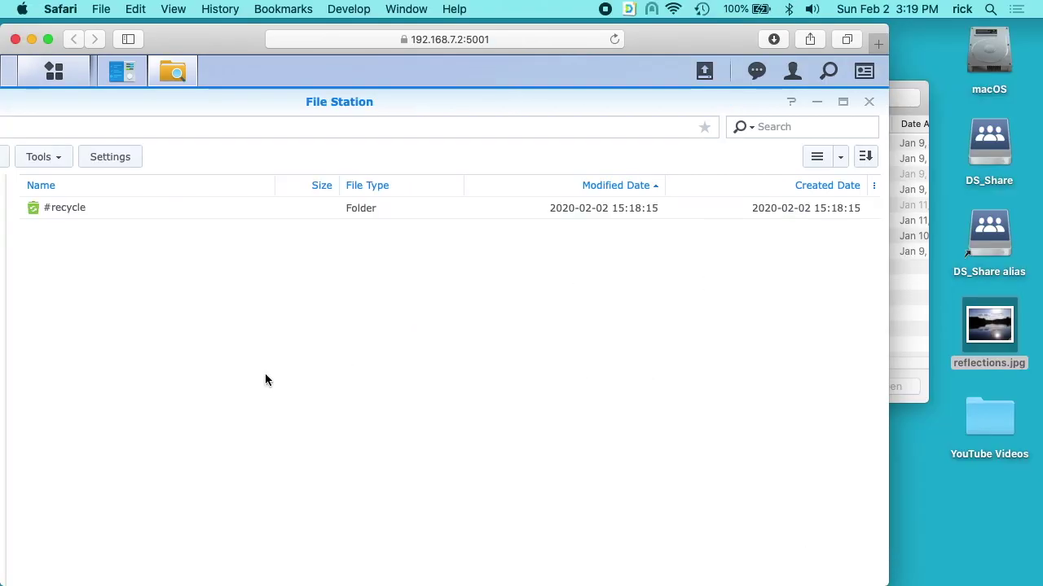
pyautogui.moveTo(1006, 318); pyautogui.dragTo(462, 285)
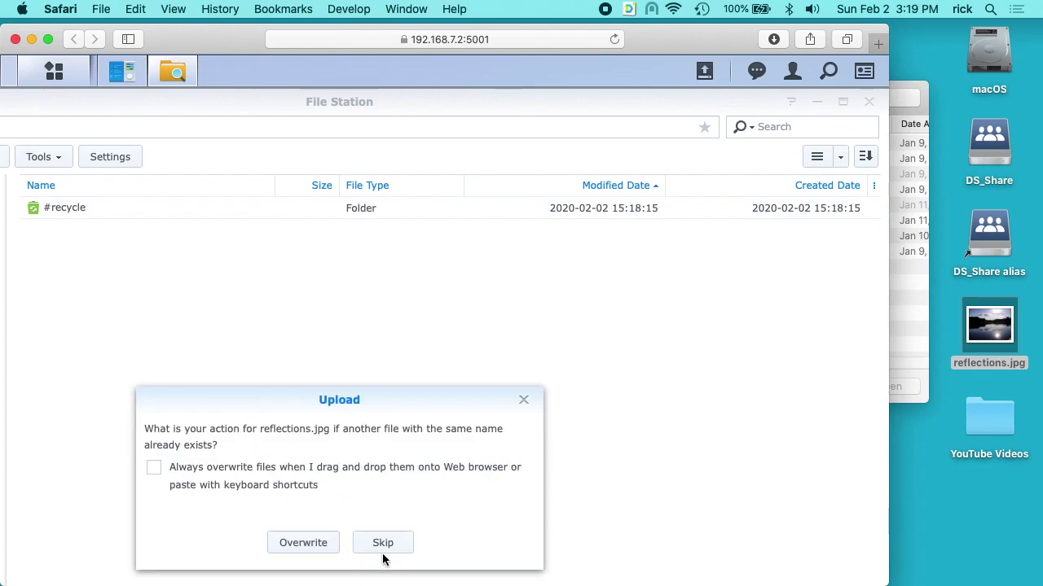
pyautogui.click(383, 544)
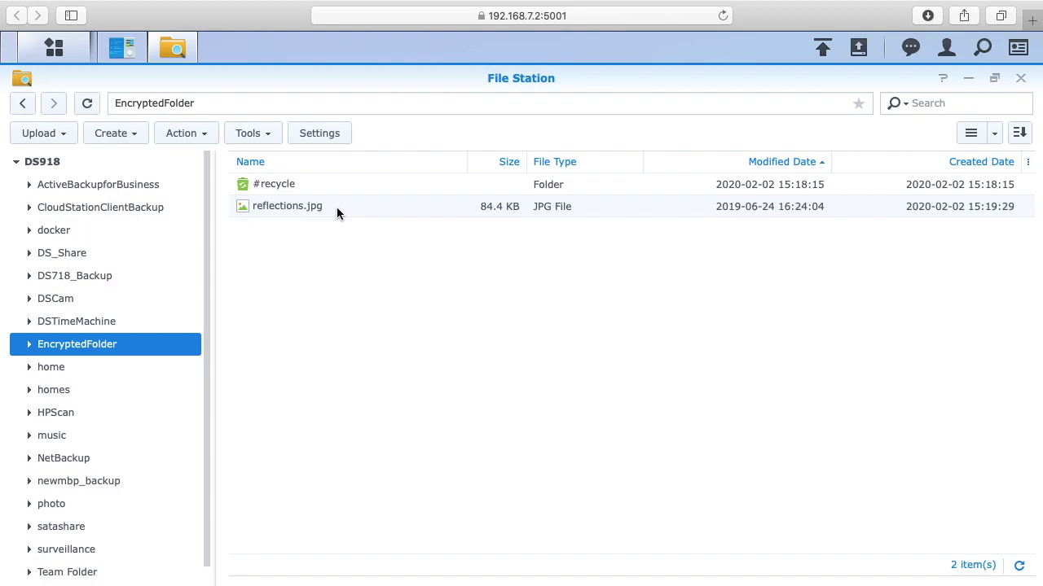
# Step: Close File Station and unmount EncryptedFolder in the Control Panel's shared folder list
pyautogui.click(1019, 79)
pyautogui.moveTo(374, 133); pyautogui.dragTo(552, 125)
pyautogui.click(1017, 125)
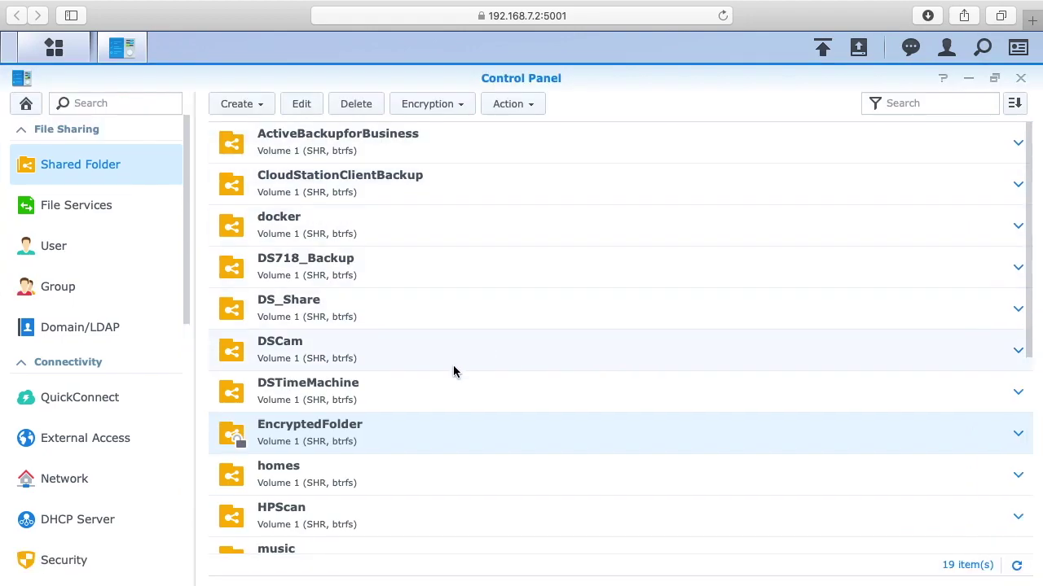
pyautogui.rightClick(329, 430)
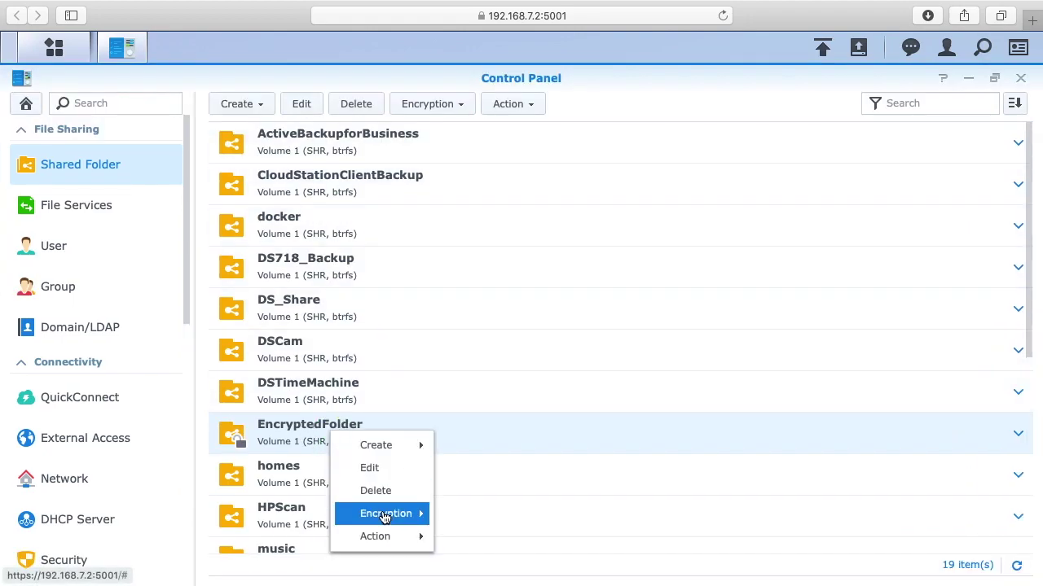
pyautogui.moveTo(385, 519)
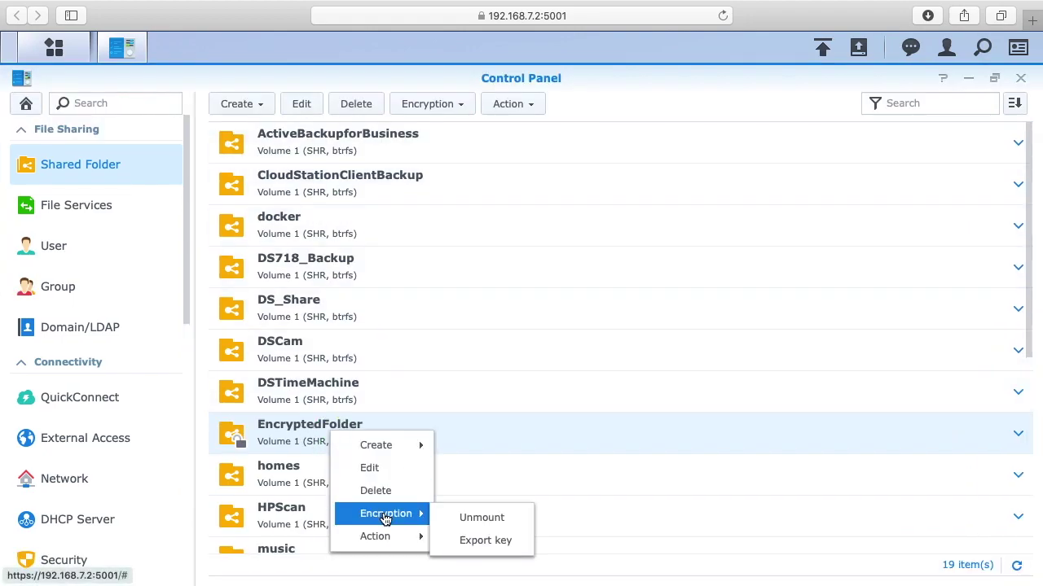
pyautogui.click(471, 520)
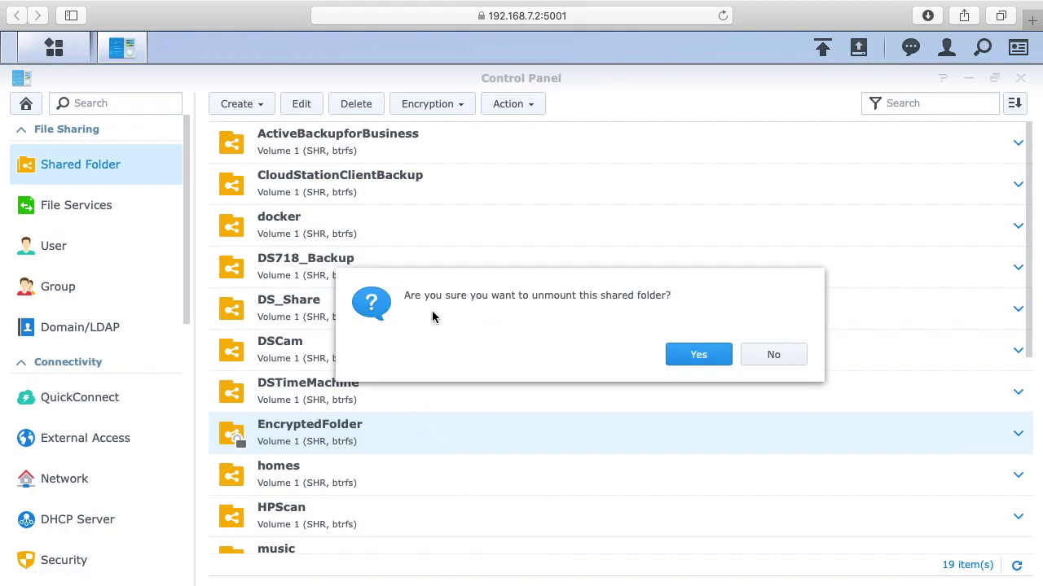
pyautogui.click(702, 357)
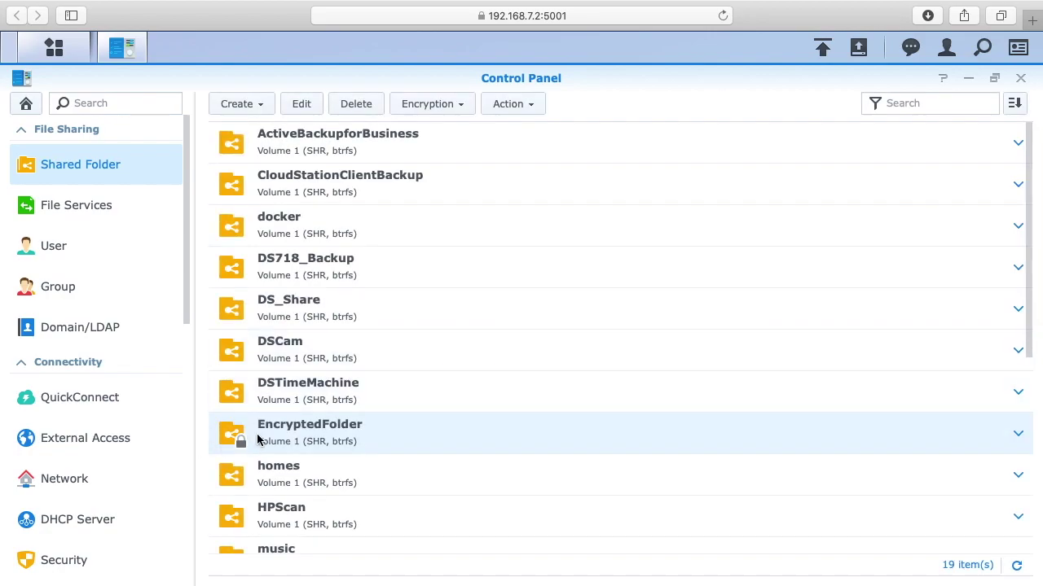
# Step: Check File Station's folder tree for EncryptedFolder
pyautogui.click(971, 78)
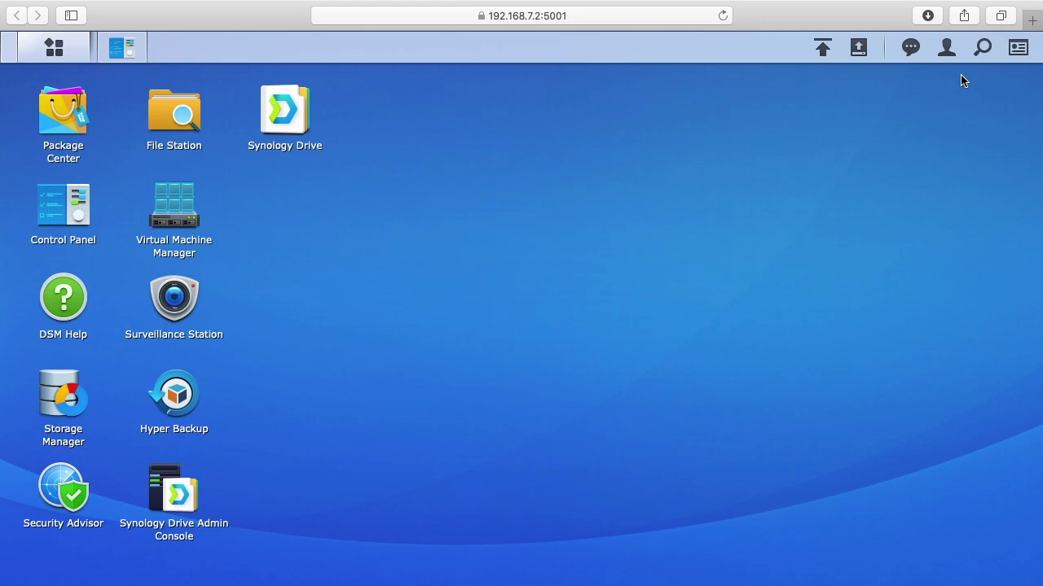
pyautogui.click(173, 110)
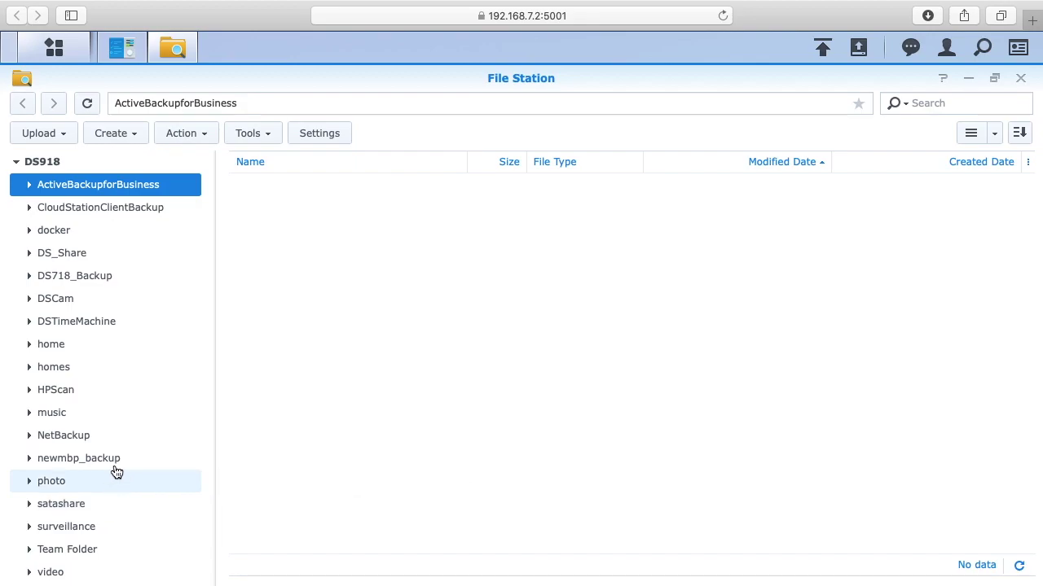
pyautogui.click(972, 80)
# Step: Mount EncryptedFolder from the Control Panel's shared folder list by entering its encryption key
pyautogui.click(124, 49)
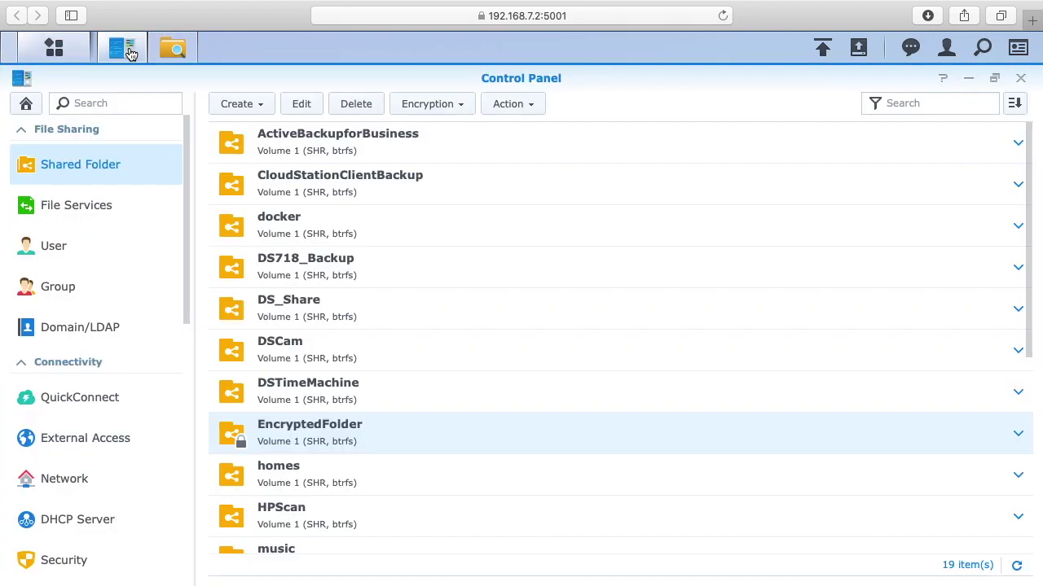
pyautogui.rightClick(341, 430)
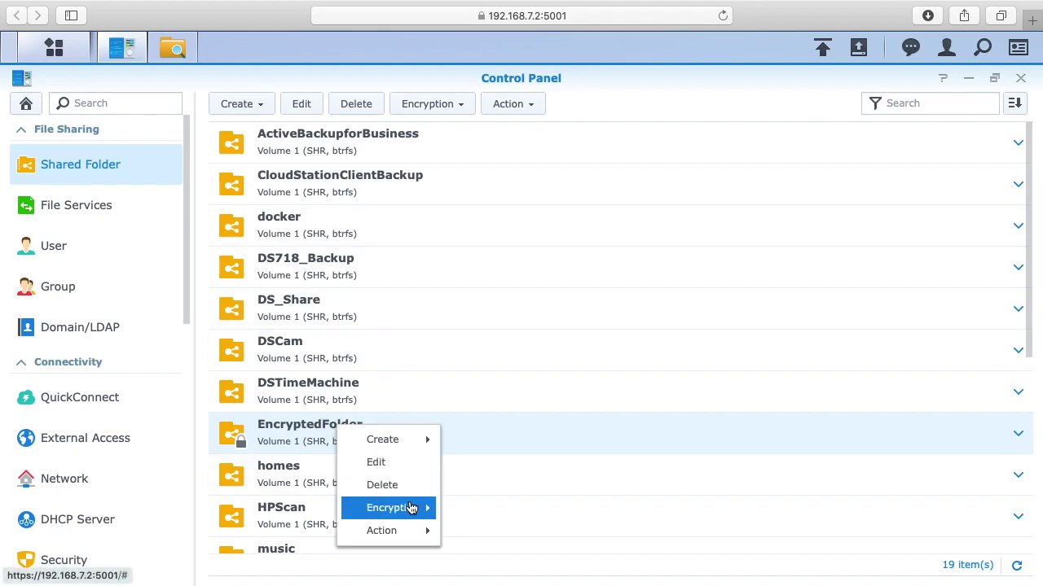
pyautogui.moveTo(402, 510)
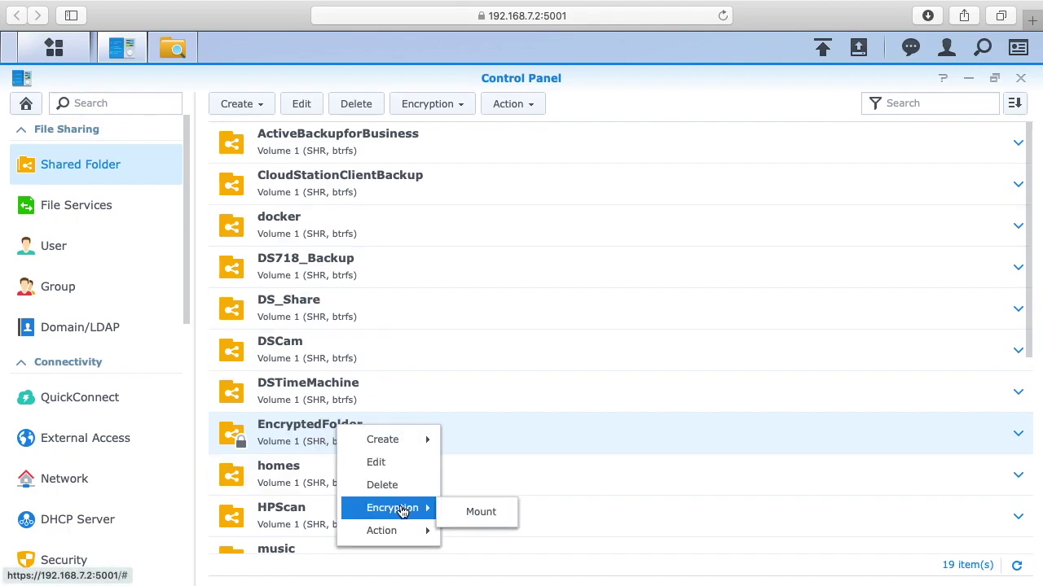
pyautogui.click(491, 513)
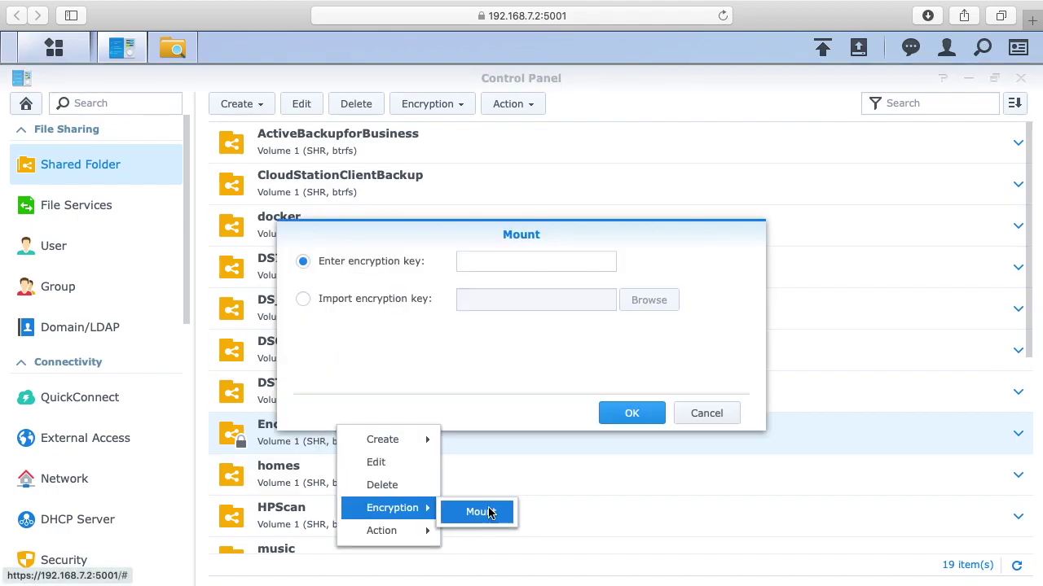
pyautogui.click(498, 430)
pyautogui.click(473, 259)
pyautogui.click(498, 291)
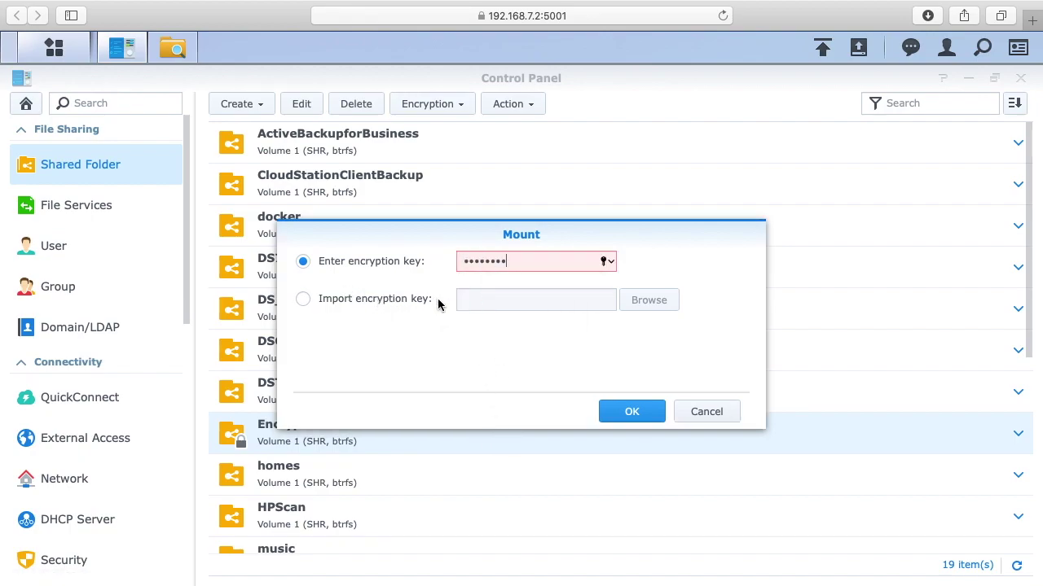
pyautogui.click(632, 414)
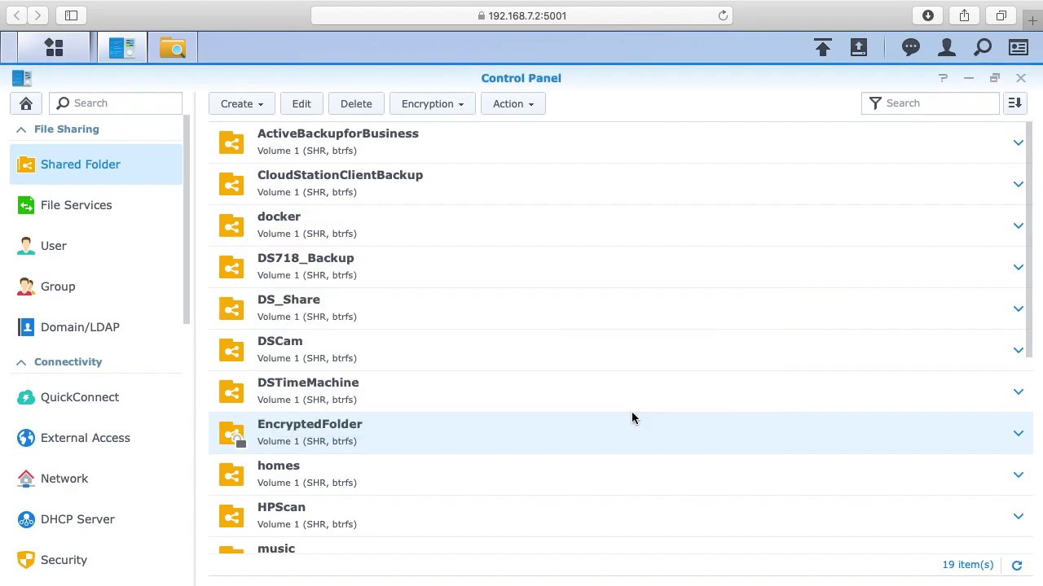
# Step: Check the contents of EncryptedFolder in File Station, and return to the Control Panel
pyautogui.click(173, 47)
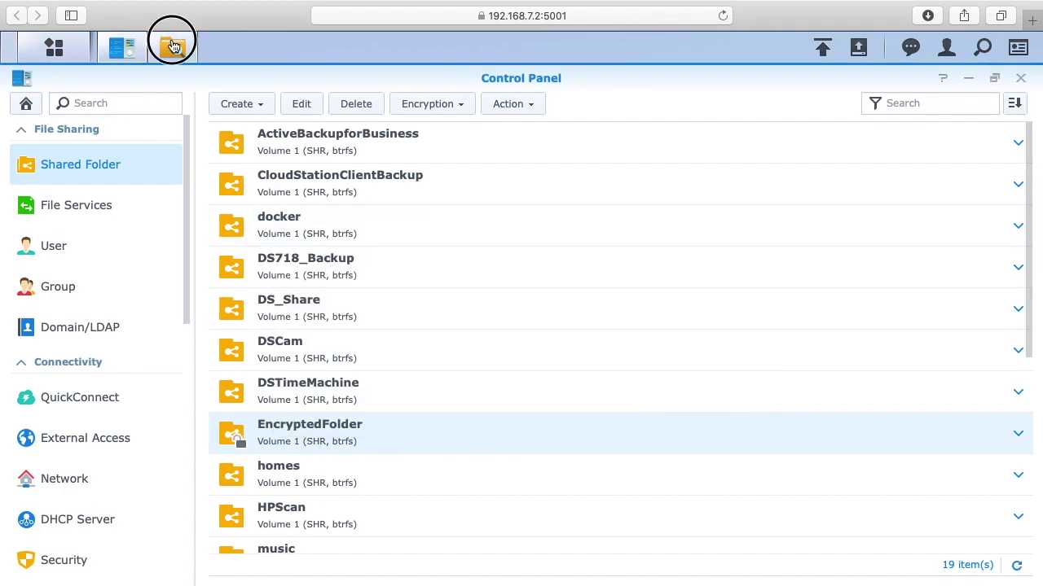
pyautogui.click(103, 345)
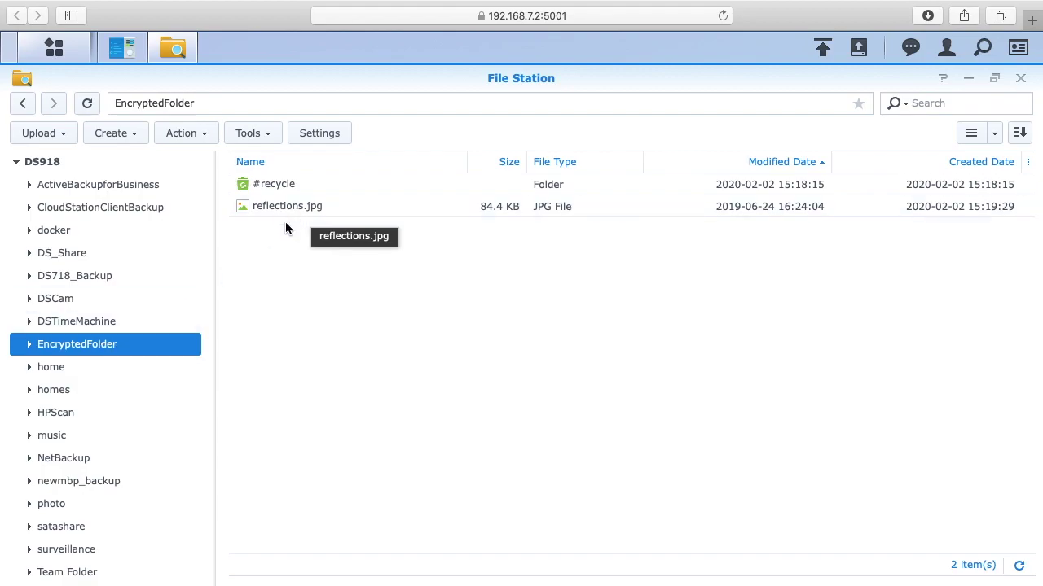
pyautogui.click(122, 47)
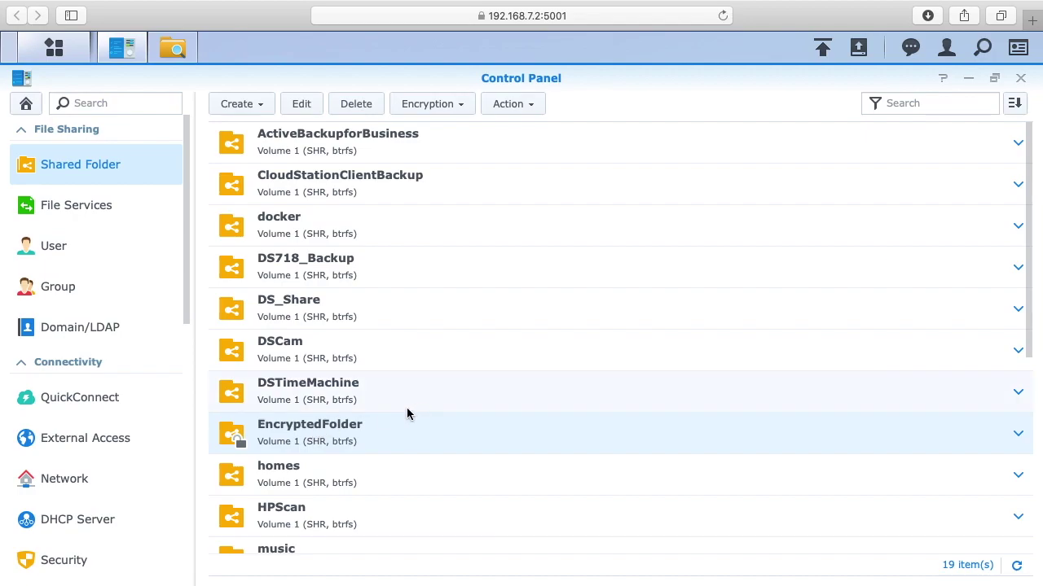
# Step: In the Key Manager's key store configuration, try satashare as the key store location, and return it to System Partition and apply
pyautogui.click(530, 106)
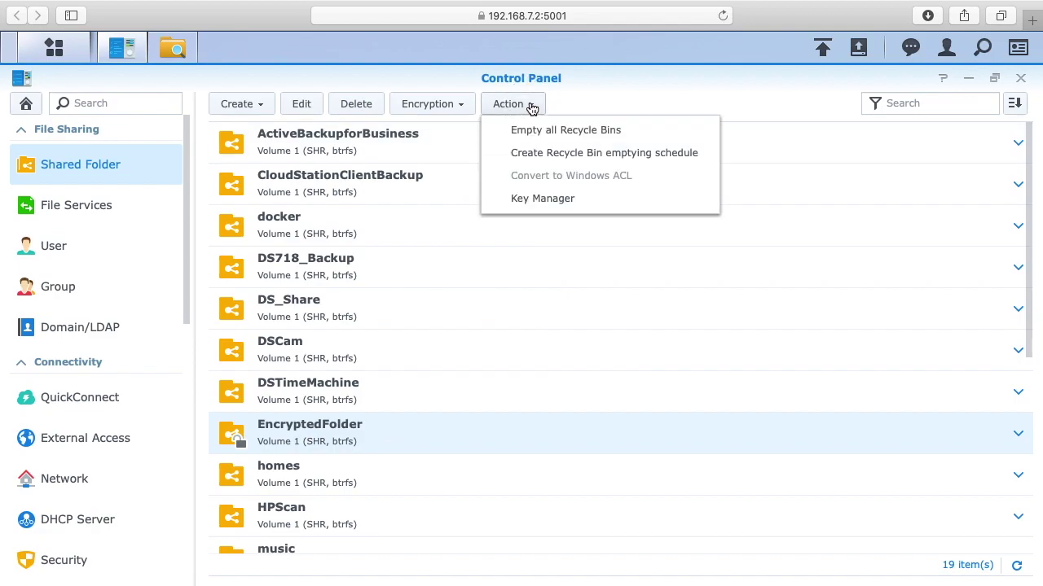
pyautogui.click(542, 201)
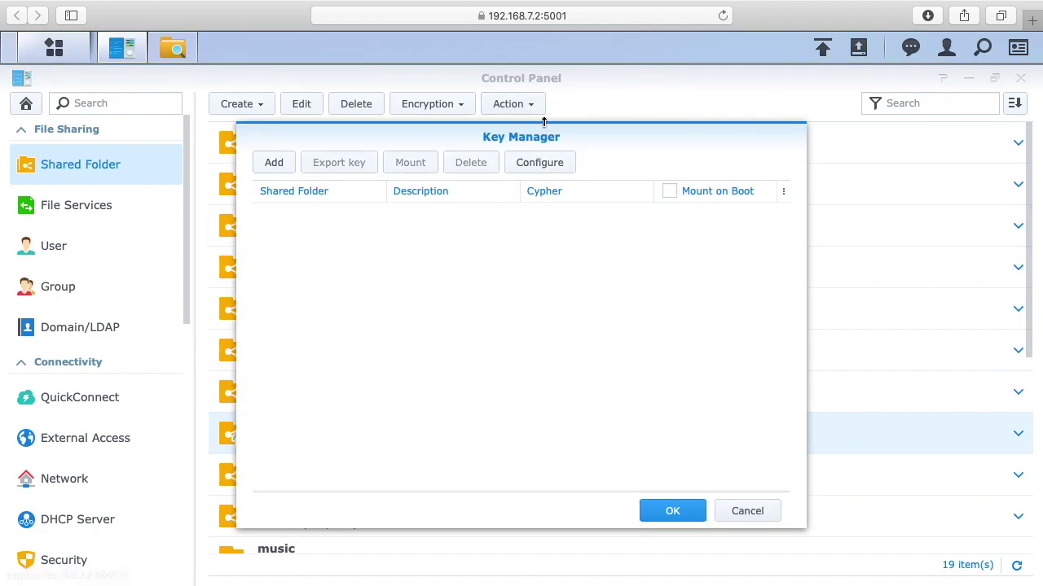
pyautogui.click(541, 163)
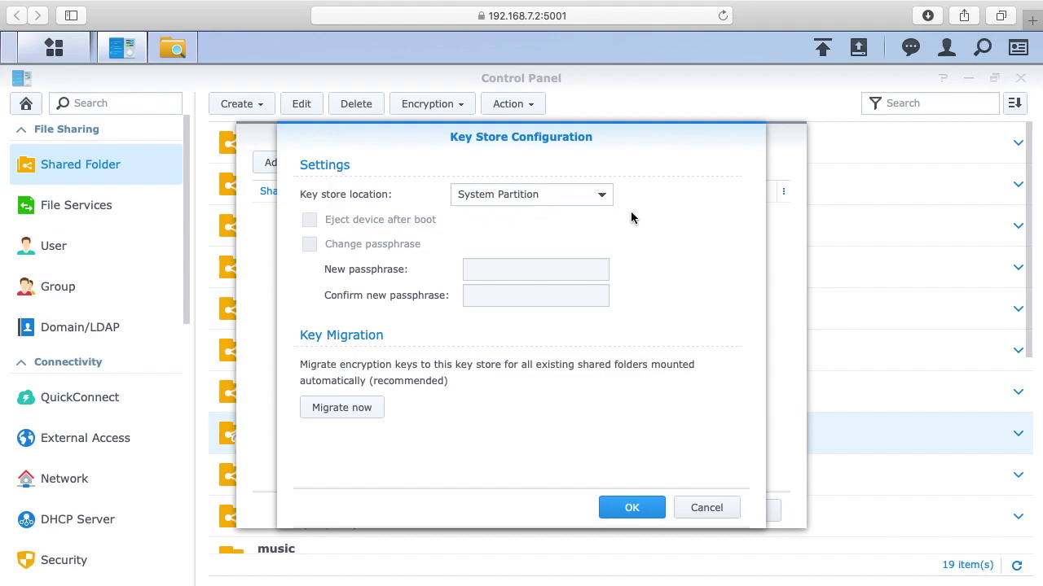
pyautogui.click(603, 198)
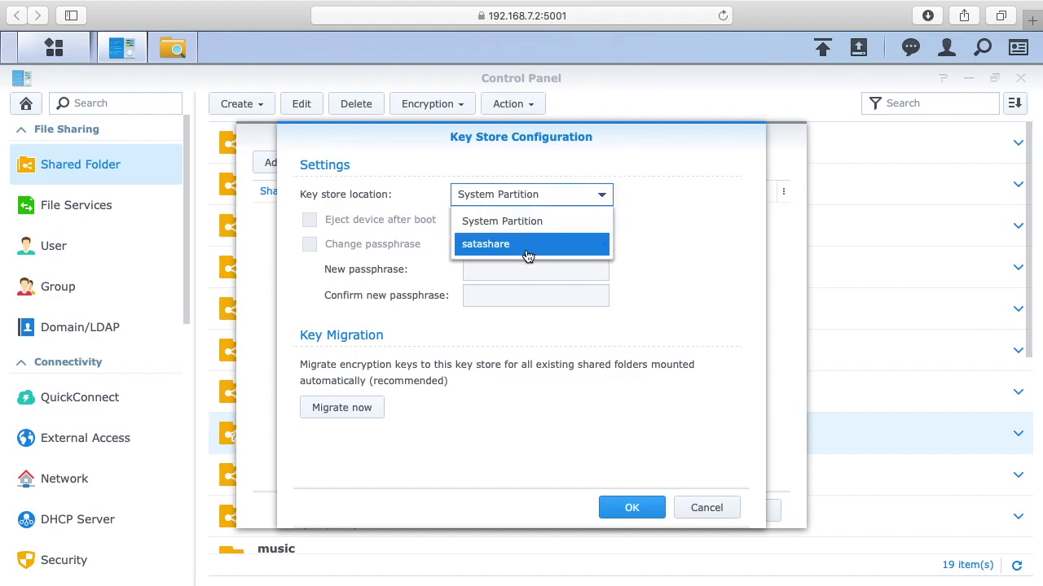
pyautogui.click(650, 216)
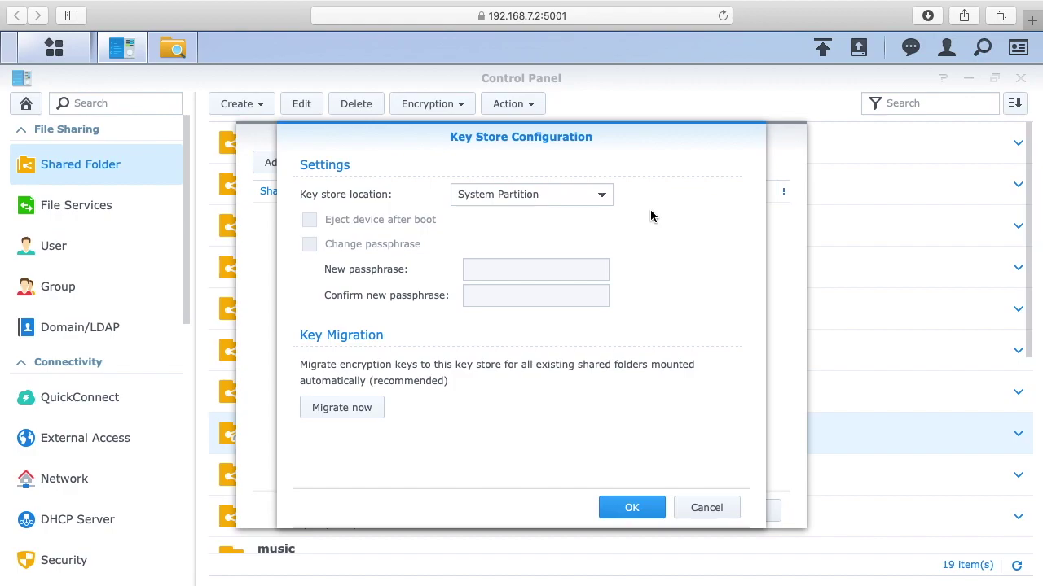
pyautogui.click(604, 195)
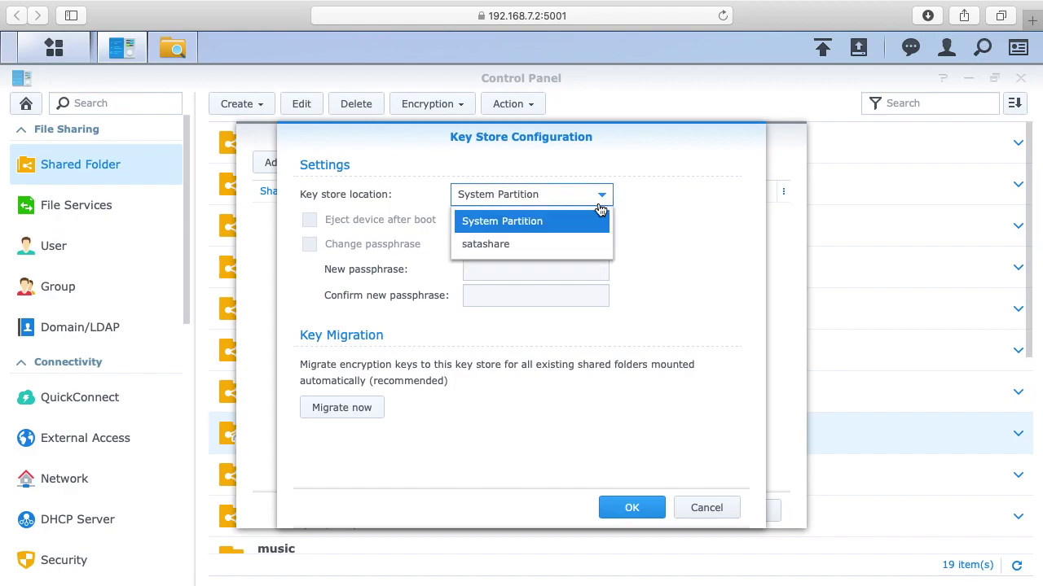
pyautogui.click(478, 250)
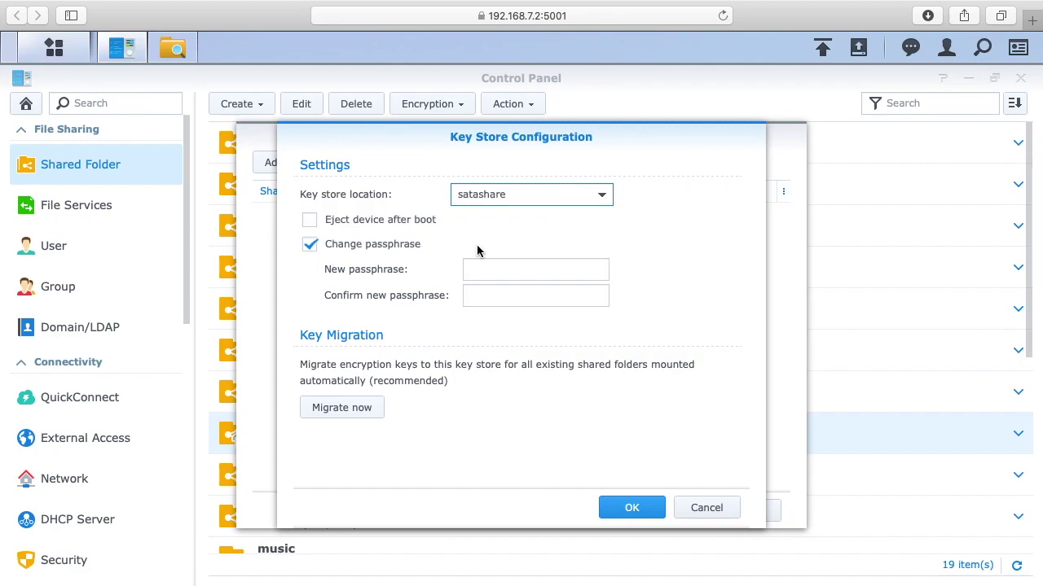
pyautogui.click(494, 200)
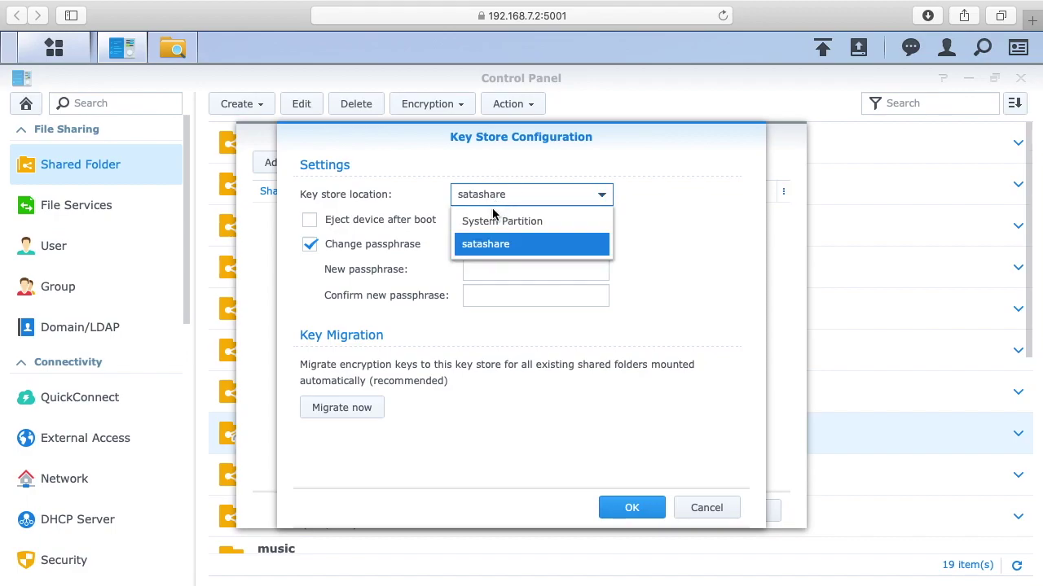
pyautogui.click(493, 224)
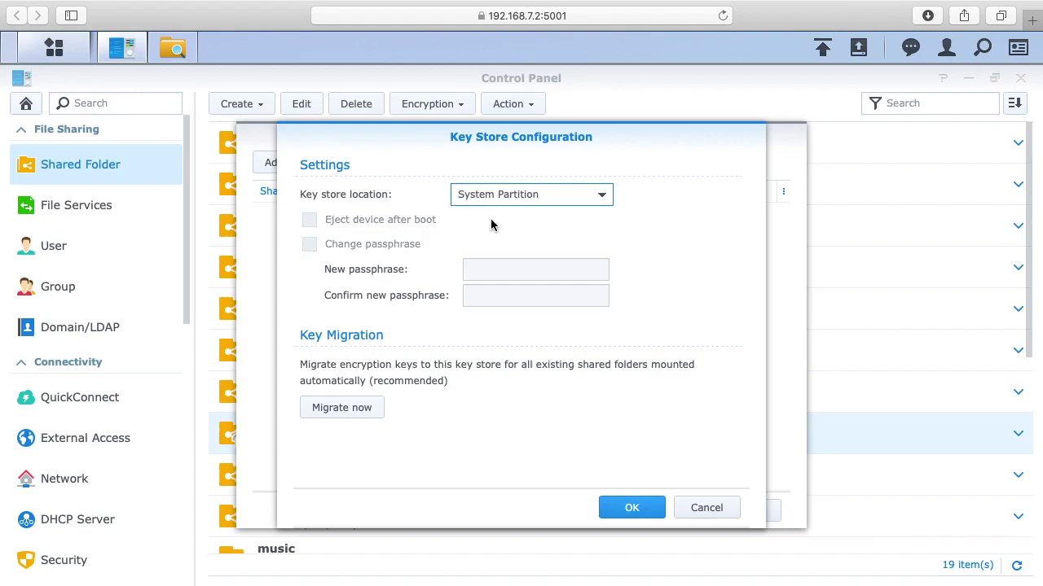
pyautogui.click(645, 513)
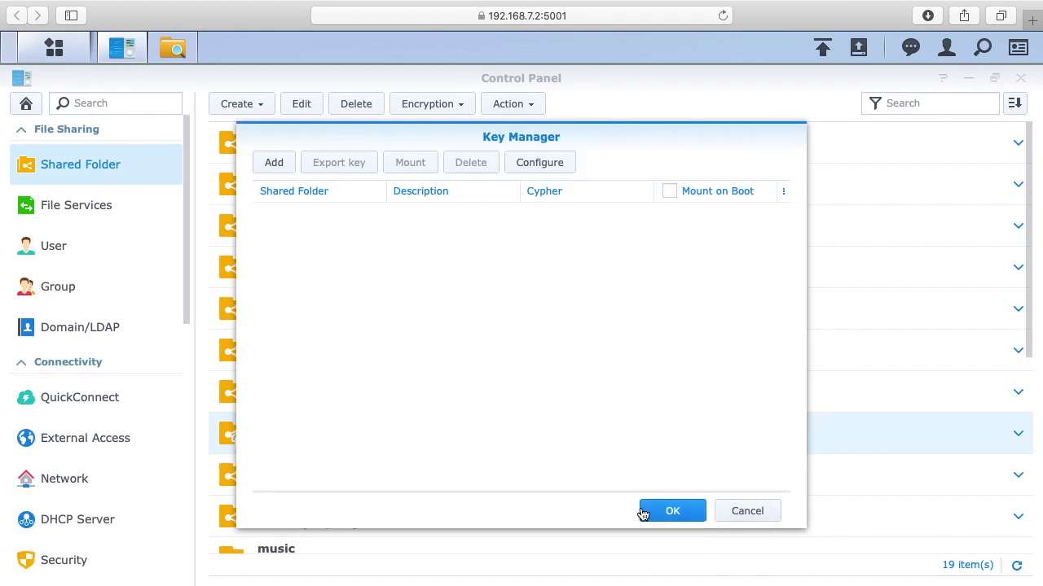
# Step: Add a key for EncryptedFolder to the Key Manager with the Machine key cypher, entering the folder's encryption key
pyautogui.click(273, 162)
pyautogui.click(479, 237)
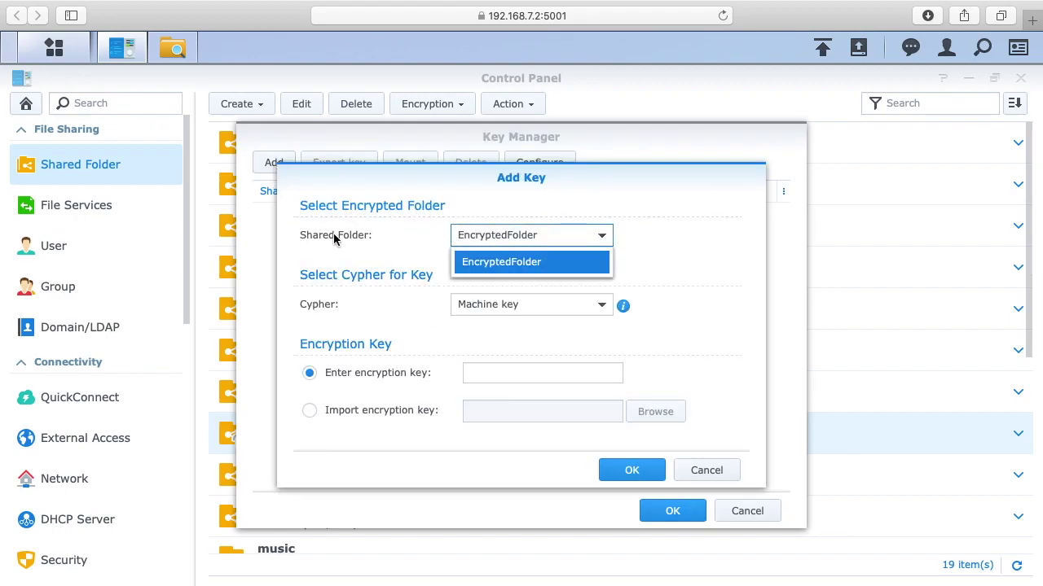
pyautogui.click(520, 249)
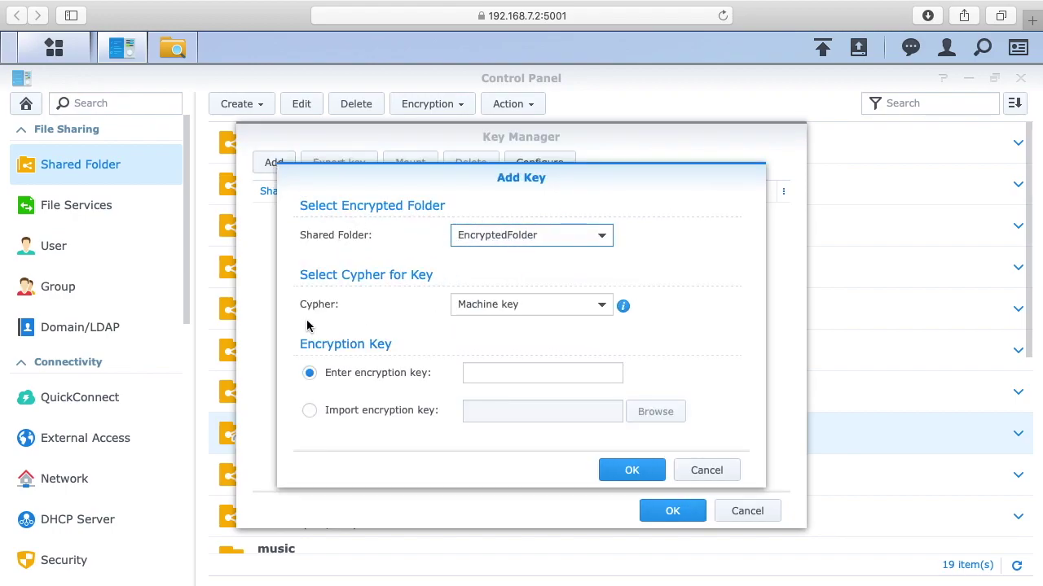
pyautogui.click(477, 305)
pyautogui.click(477, 308)
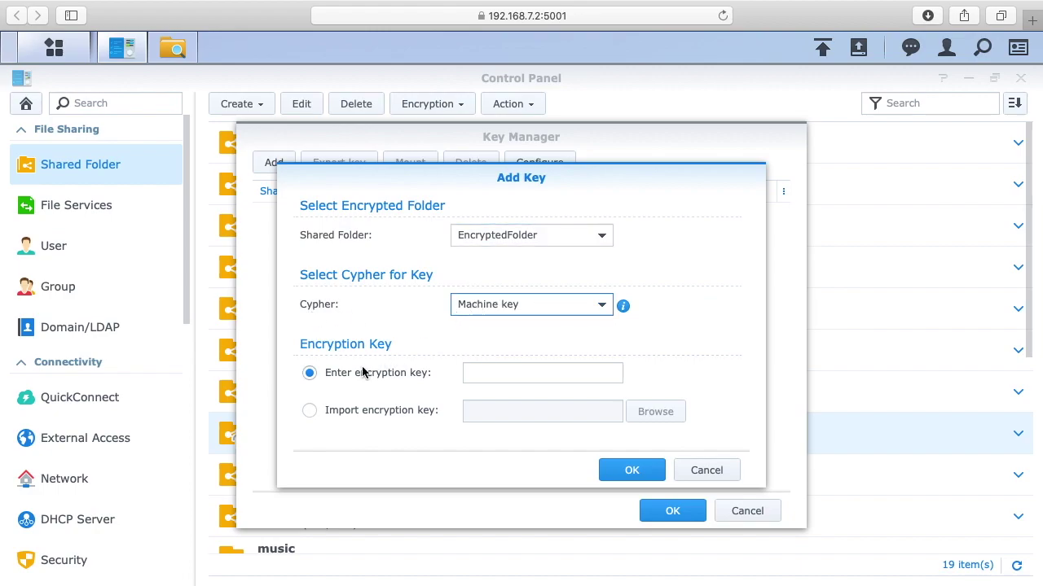
pyautogui.click(497, 372)
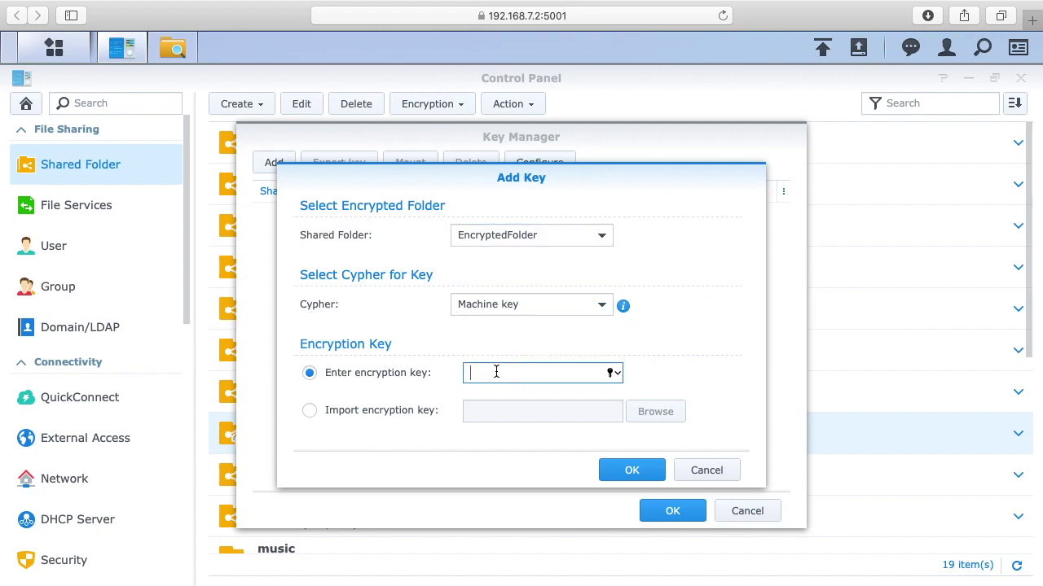
pyautogui.write('•')
pyautogui.press('BackSpace')
pyautogui.write('••••••••')
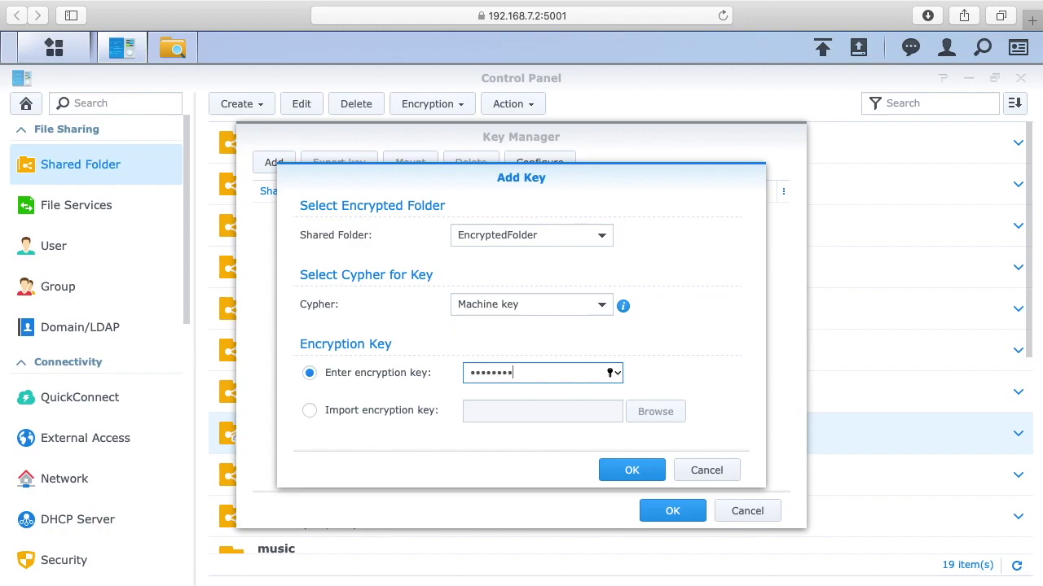
pyautogui.click(634, 473)
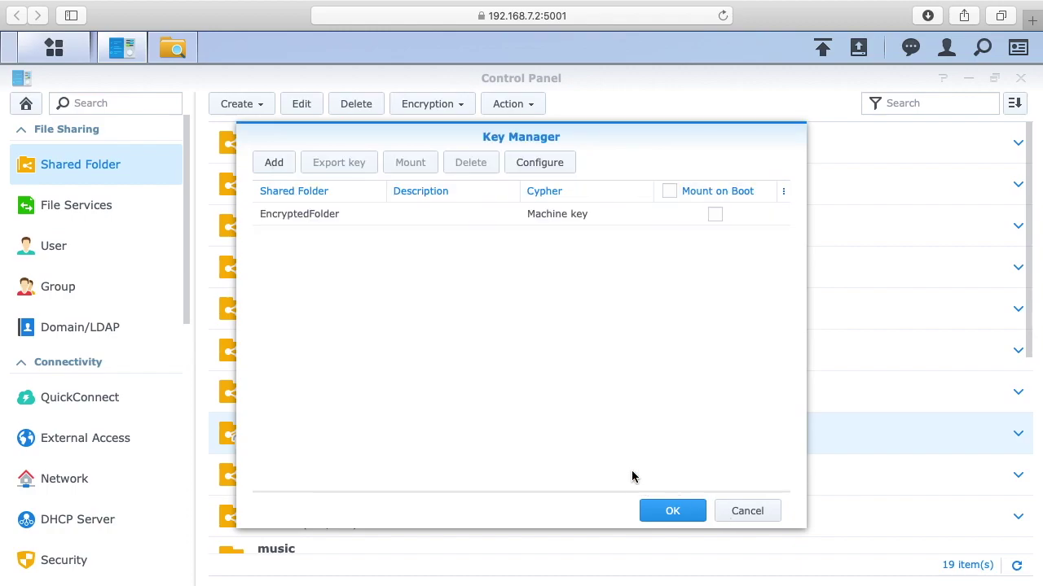
# Step: Enable Mount on Boot for EncryptedFolder in the Key Manager and save the change
pyautogui.click(287, 226)
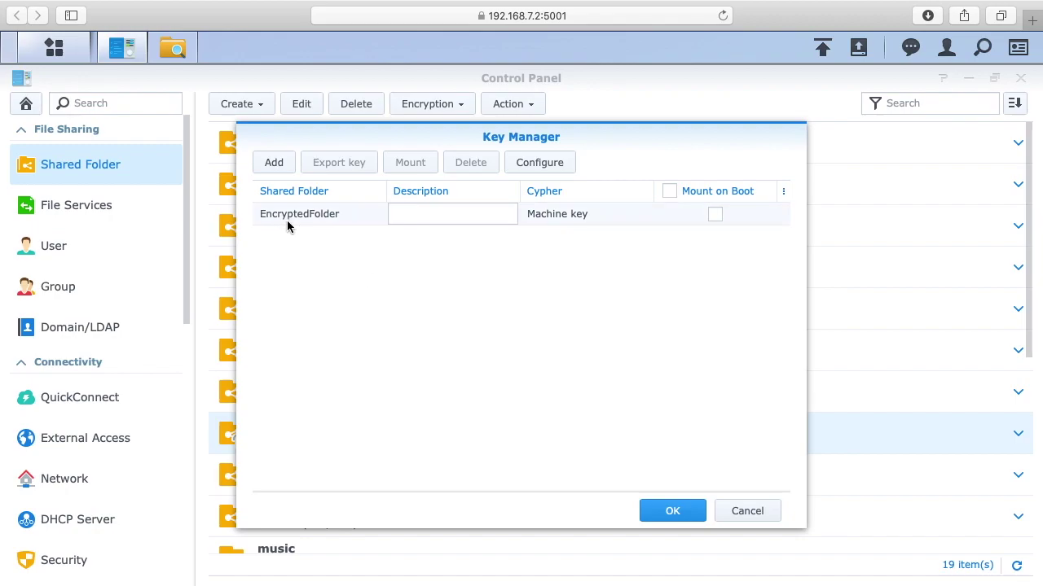
pyautogui.click(715, 213)
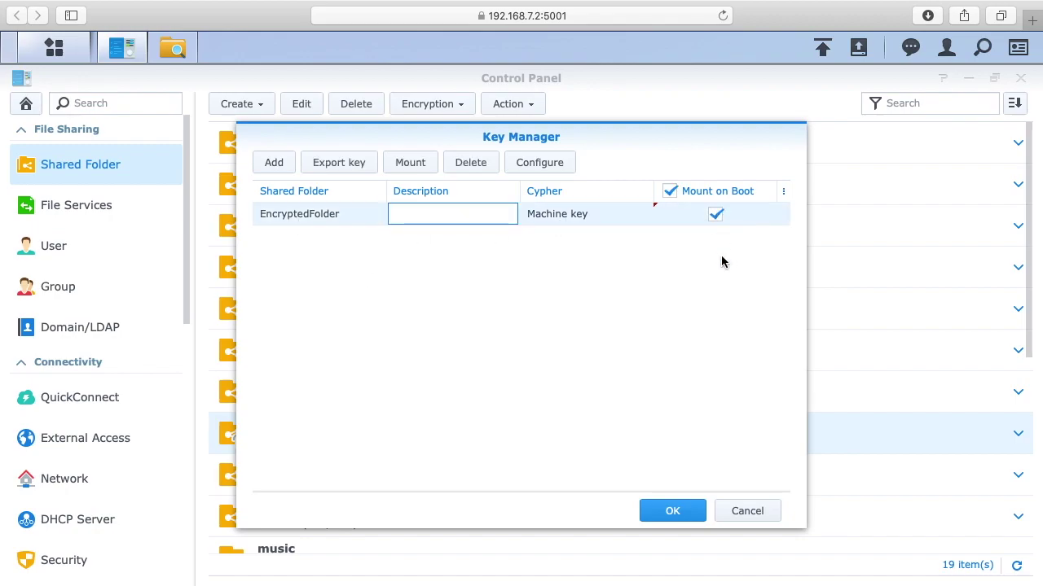
pyautogui.click(679, 514)
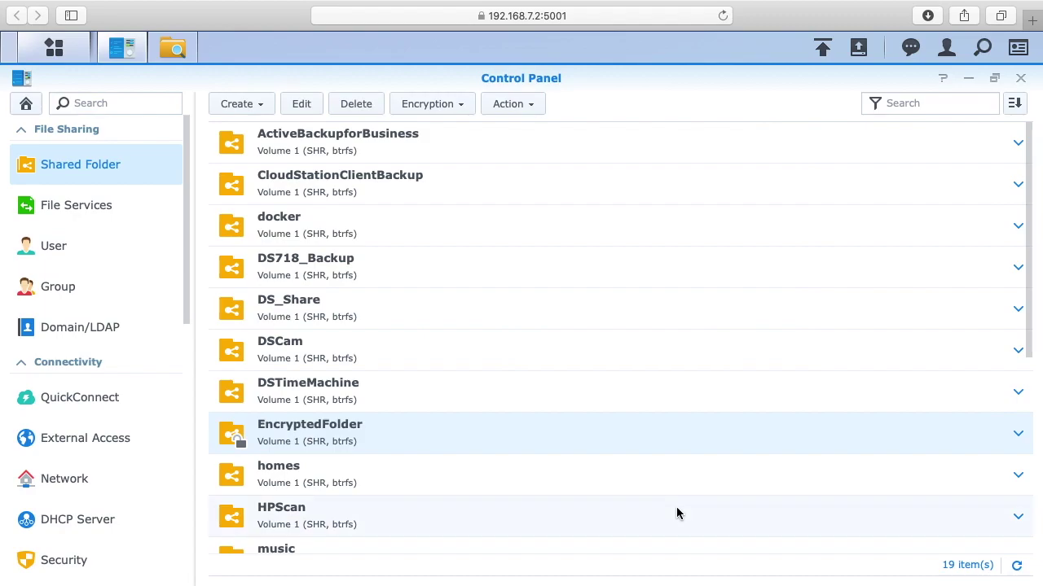